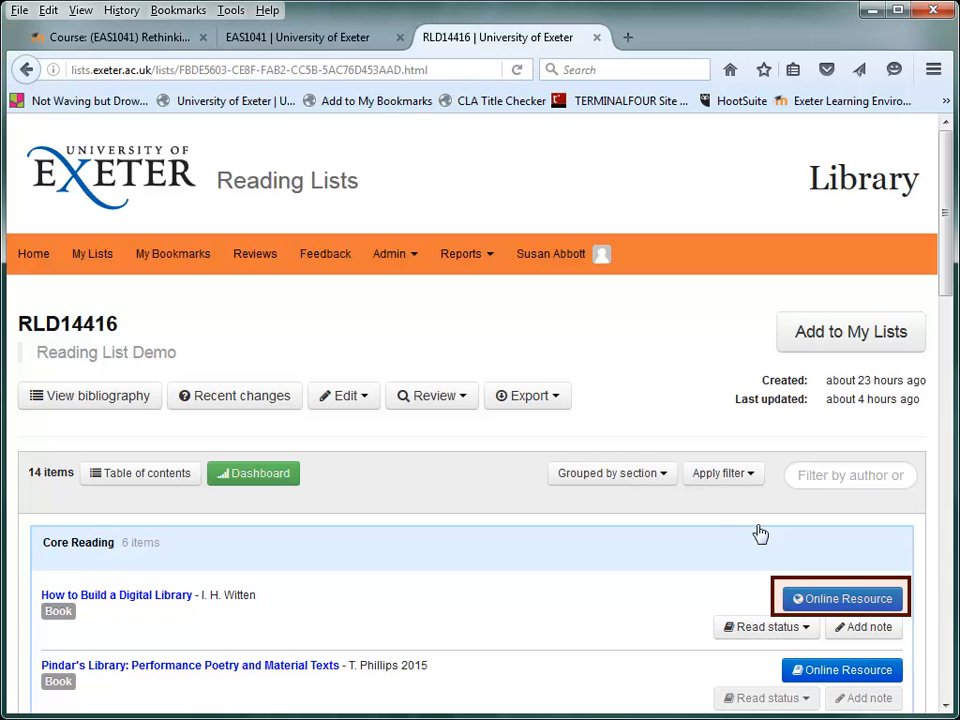
Step: Follow the Online Resource link for How to Build a Digital Library to its catalogue record
click(897, 598)
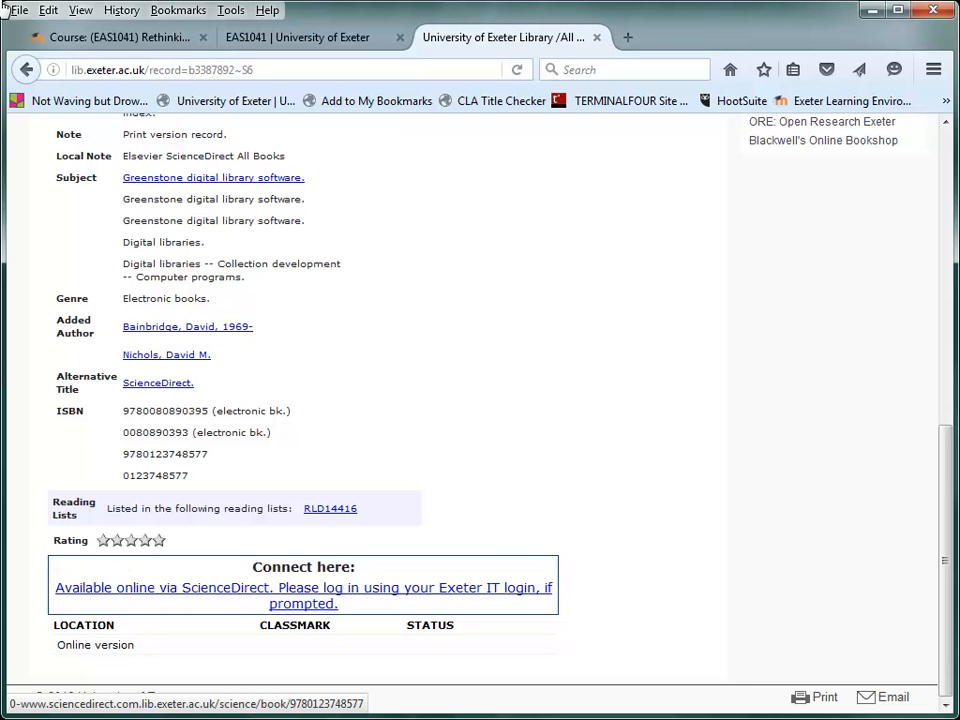
Step: Follow the 'Available online via ScienceDirect' link to the e-book's chapter list
click(520, 587)
scroll(443, 522, down, 5)
scroll(443, 522, down, 3)
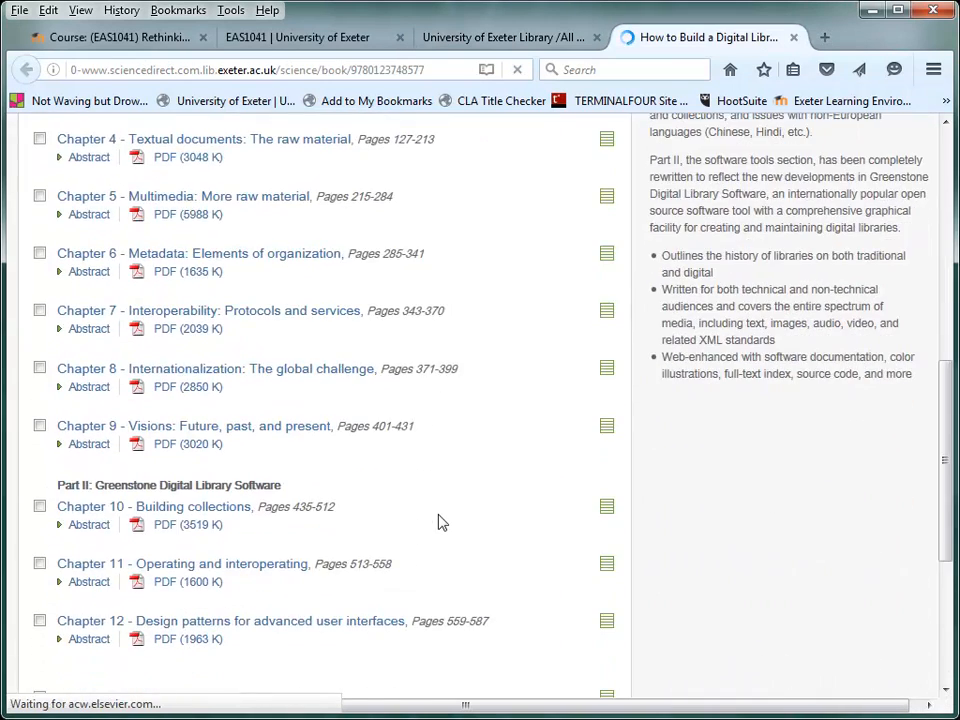
scroll(443, 522, up, 8)
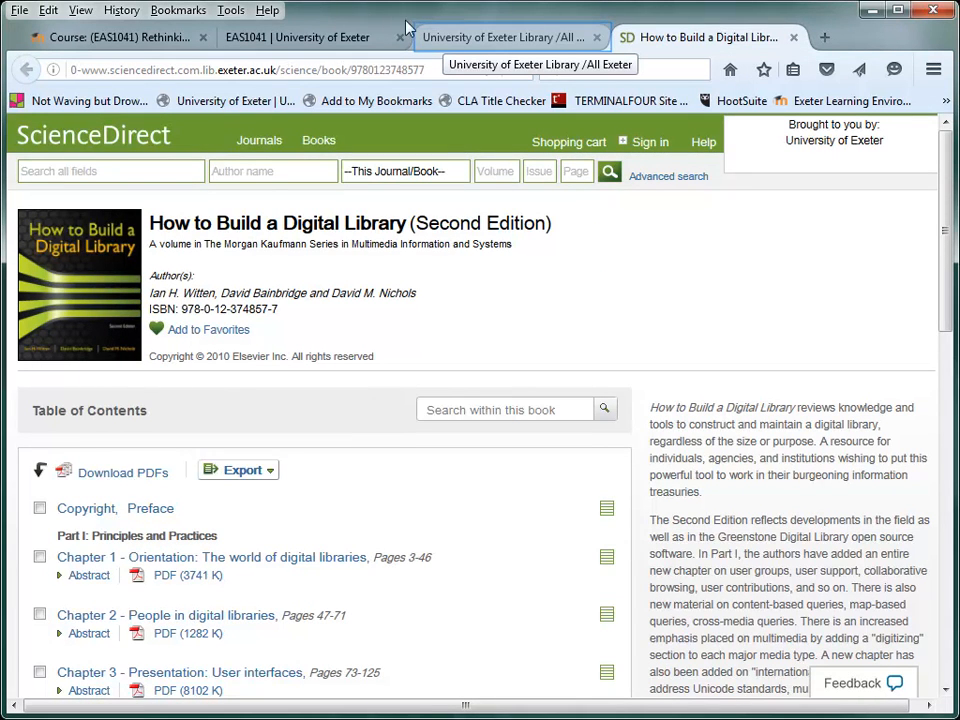
Step: Switch back to the University of Exeter Library catalogue record tab
click(435, 38)
scroll(420, 327, up, 4)
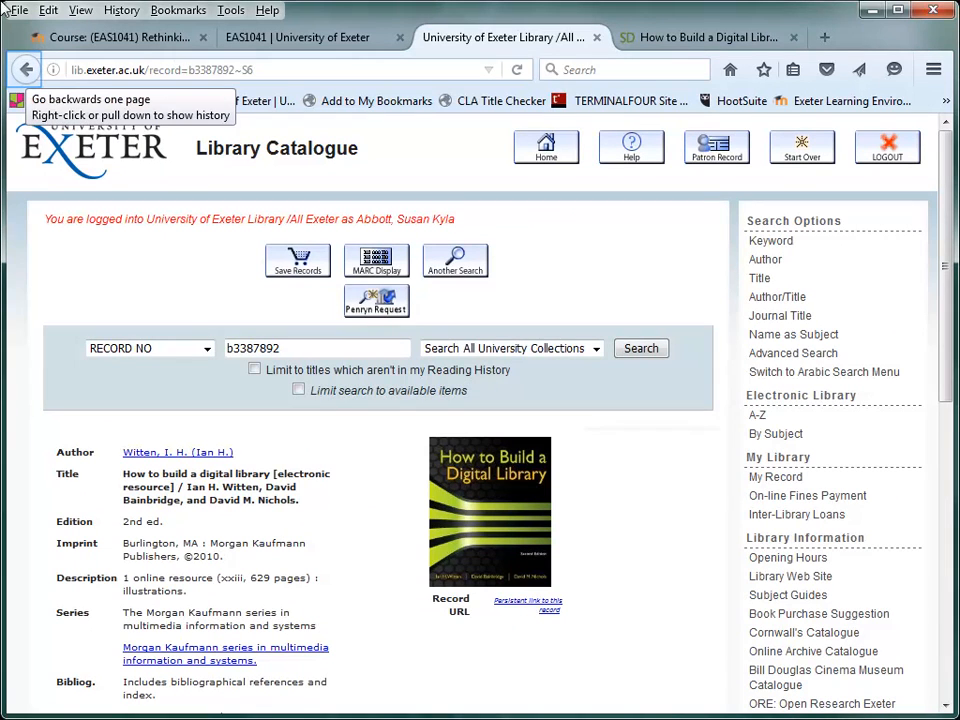
Step: Go back to the RLD14416 reading list and its Core Reading section
click(27, 66)
scroll(437, 519, down, 3)
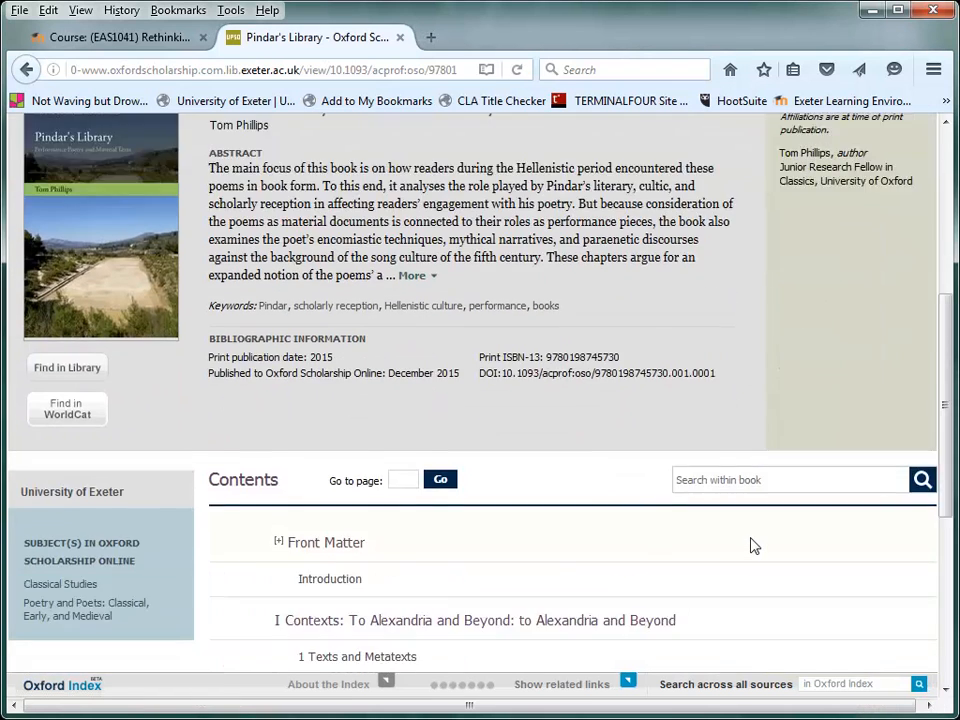
scroll(754, 544, down, 2)
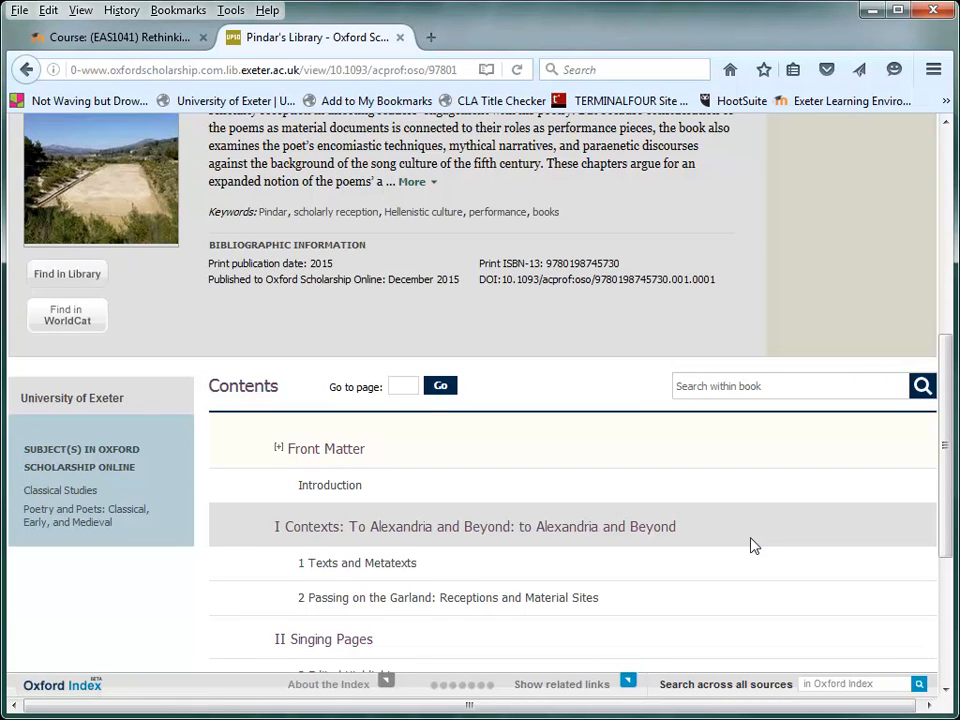
scroll(754, 544, down, 5)
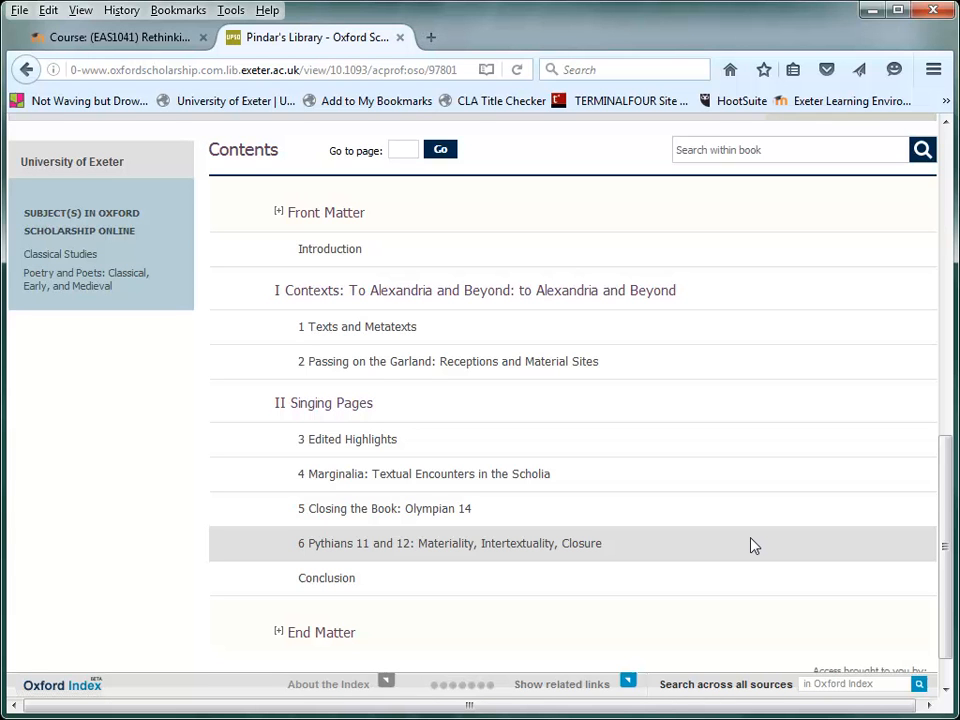
scroll(754, 544, up, 5)
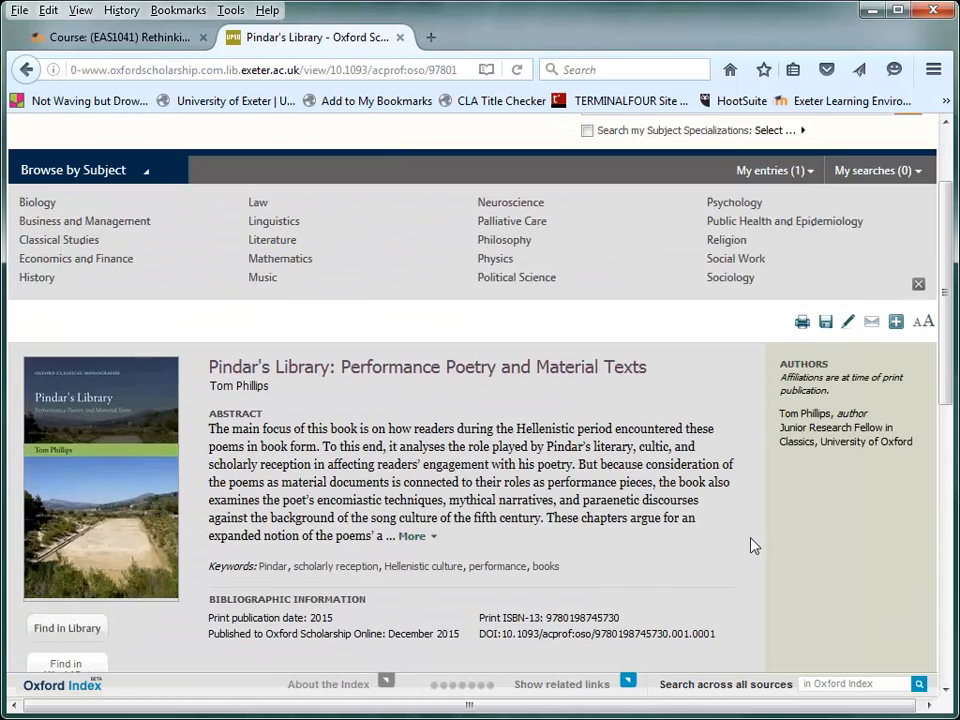
scroll(754, 544, up, 5)
scroll(754, 544, up, 2)
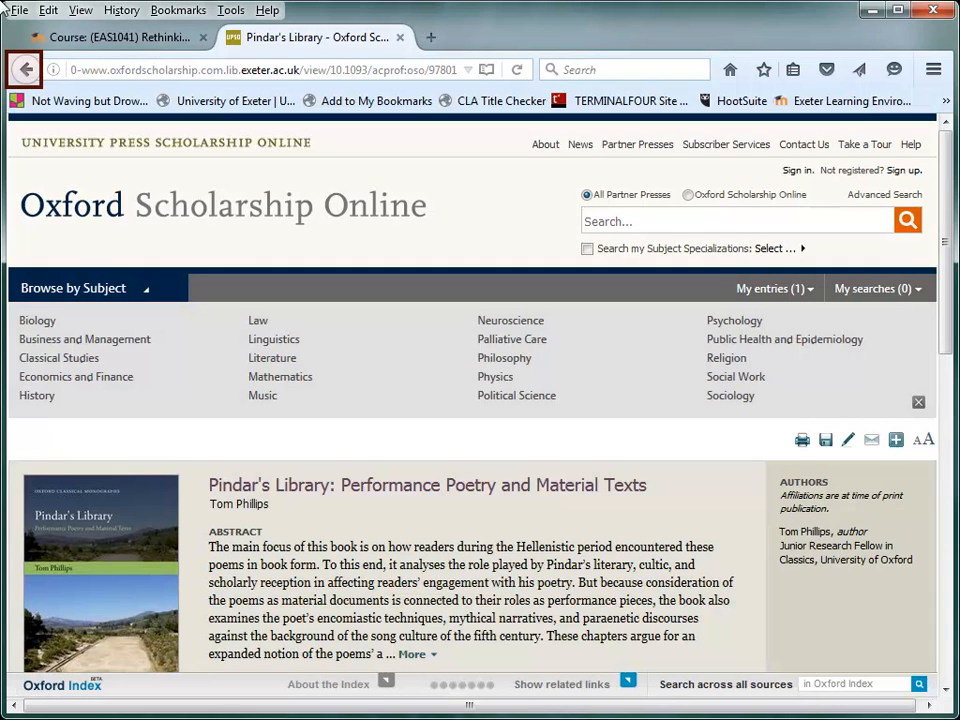
Step: Leave the Pindar's Library contents on Oxford Scholarship Online and return to the reading list
click(26, 69)
scroll(493, 611, down, 1)
scroll(493, 611, down, 2)
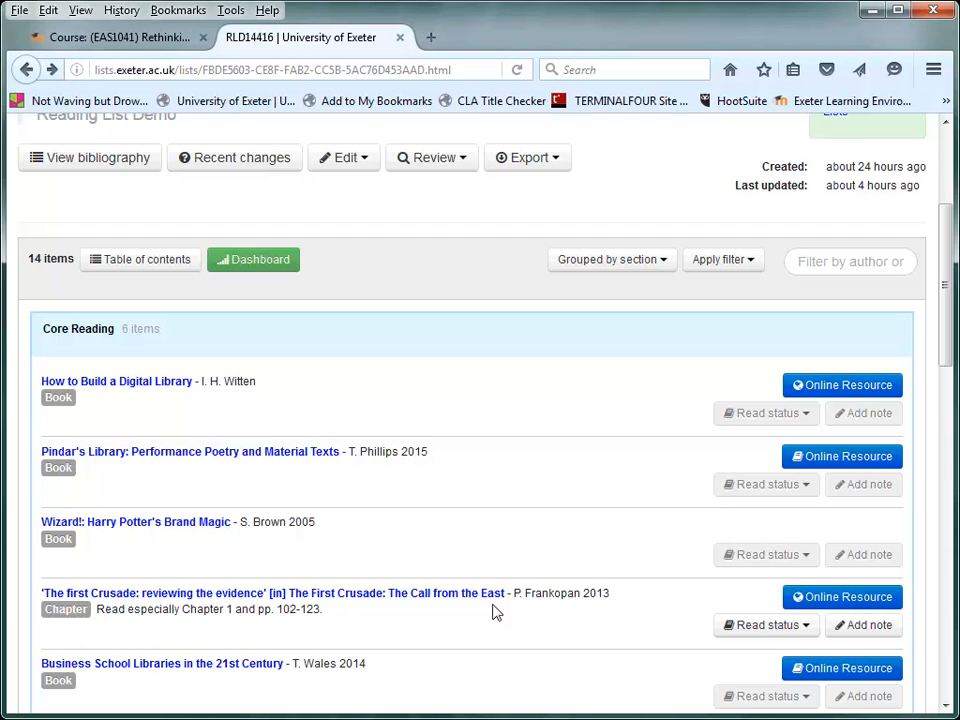
scroll(496, 611, down, 3)
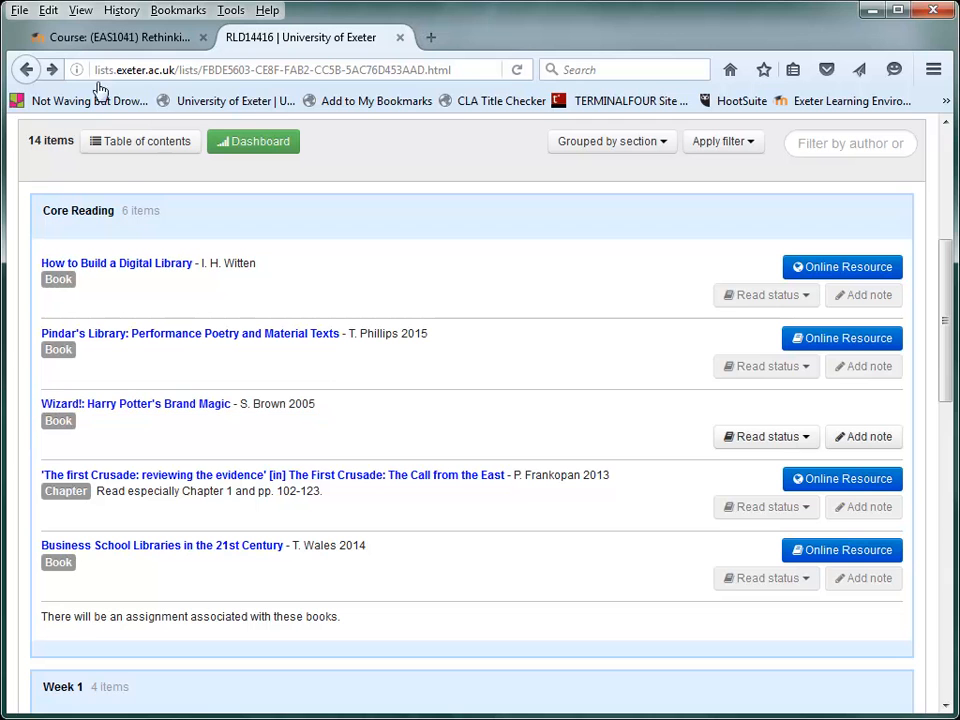
Step: View the item page for Wizard!: Harry Potter's Brand Magic with its Forum Library copy
click(142, 406)
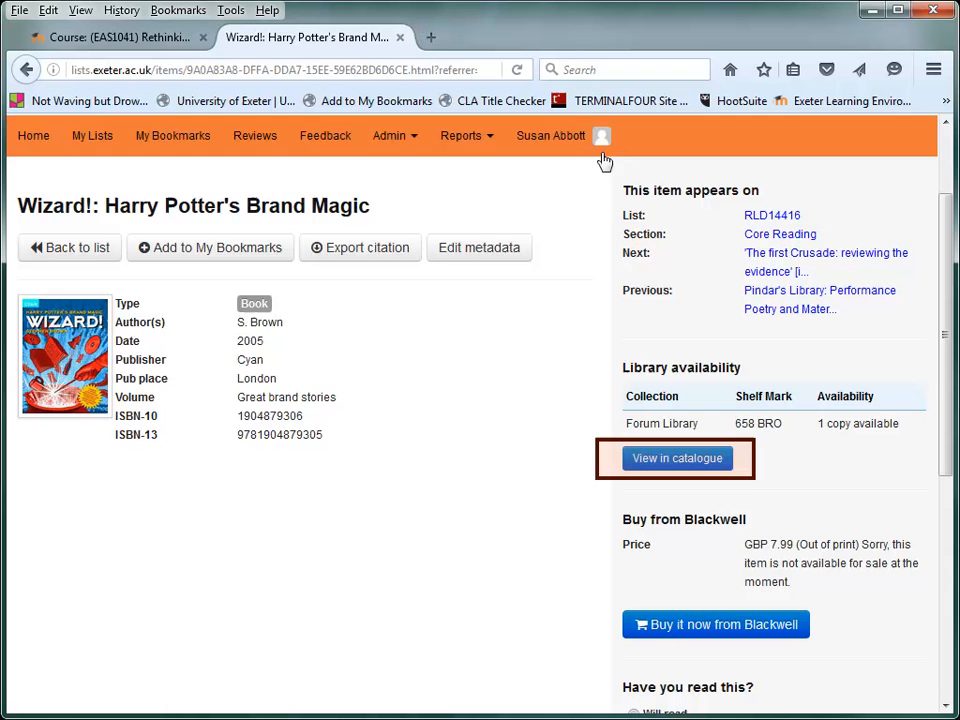
Step: Check the Wizard! print record in the library catalogue, then return via the item page to the full list
click(677, 458)
scroll(675, 467, down, 3)
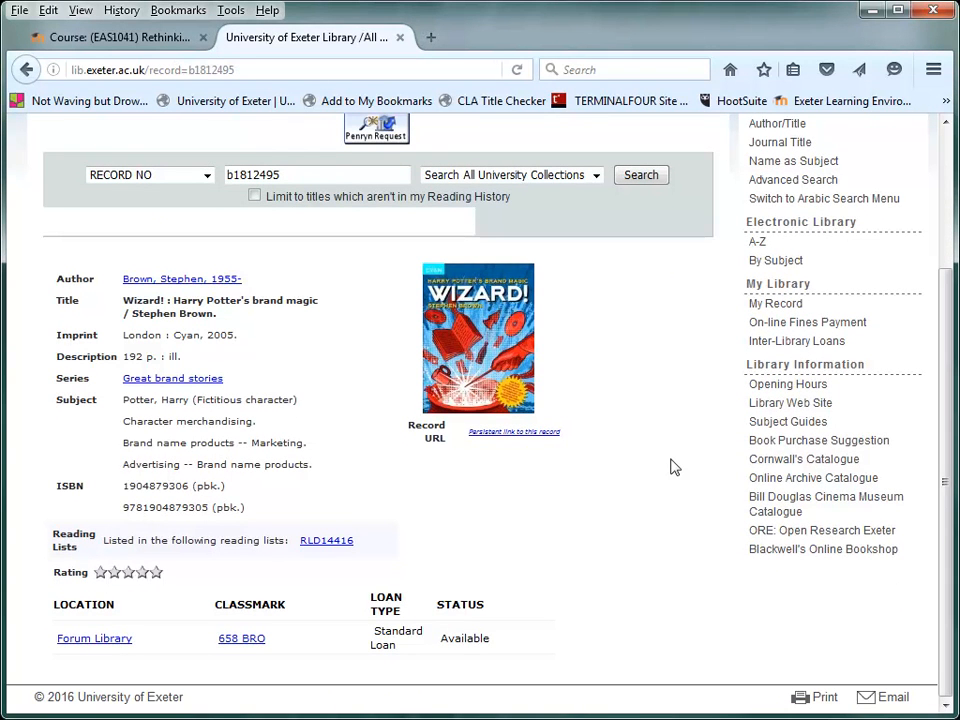
scroll(560, 490, up, 5)
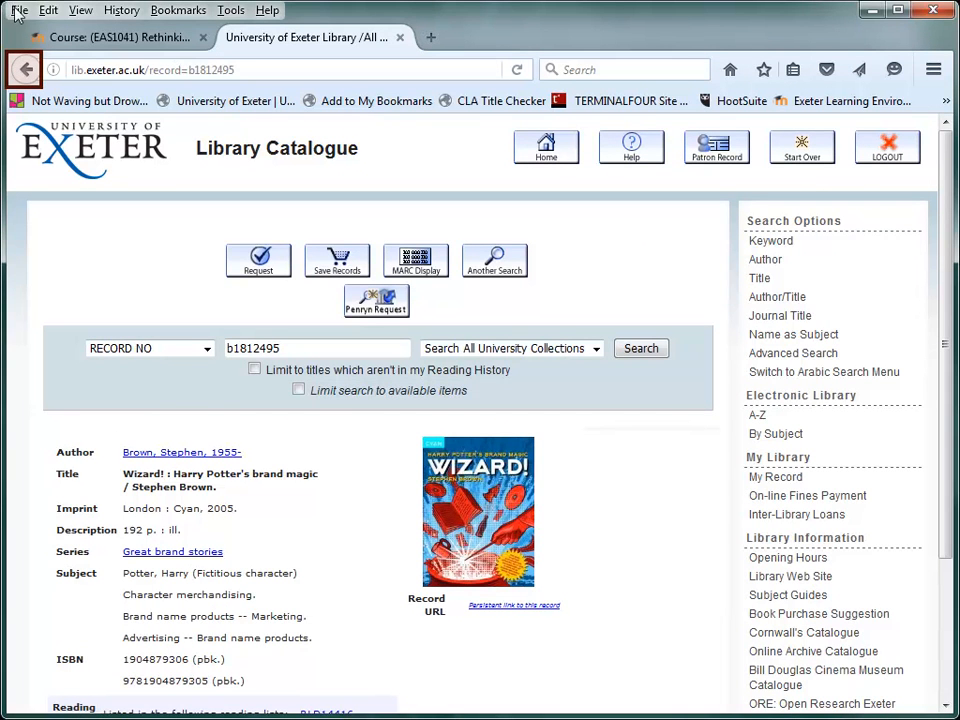
click(27, 68)
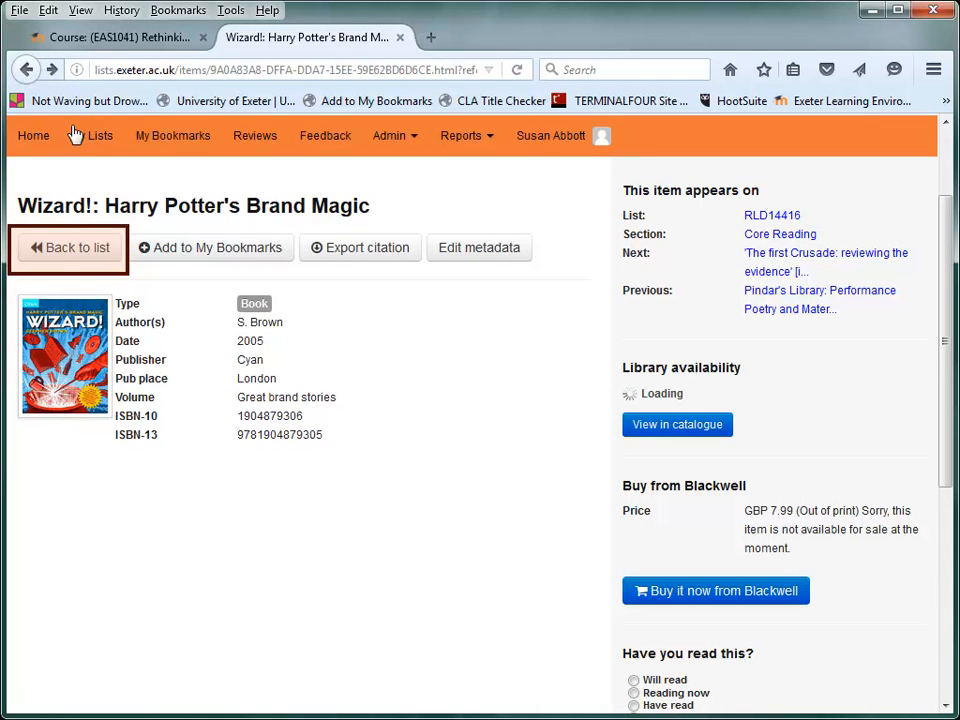
click(70, 247)
scroll(319, 467, up, 3)
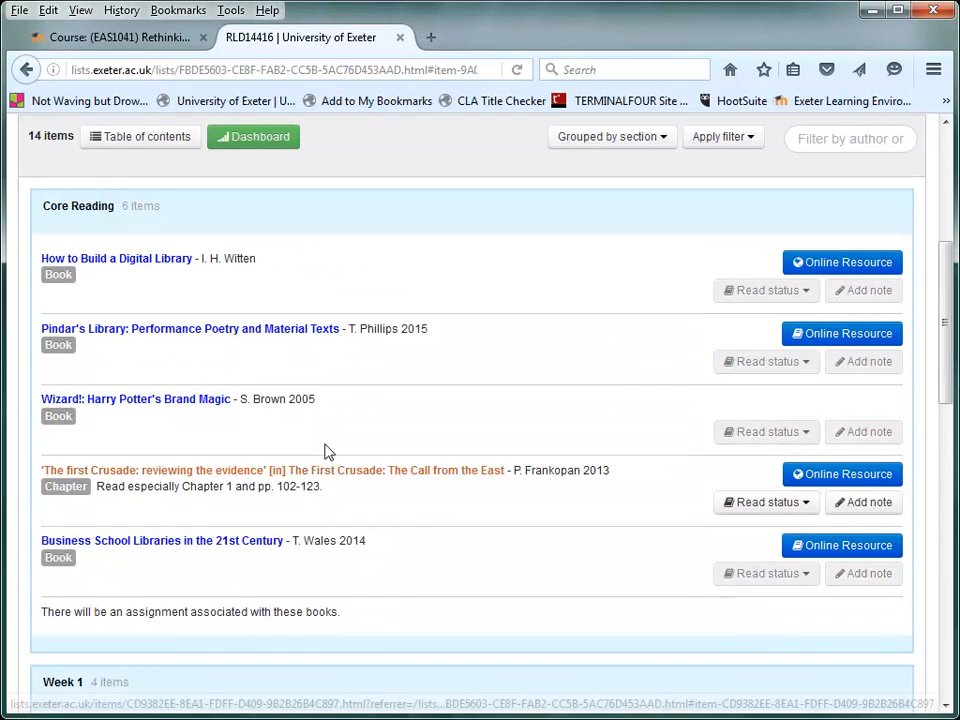
scroll(150, 215, up, 3)
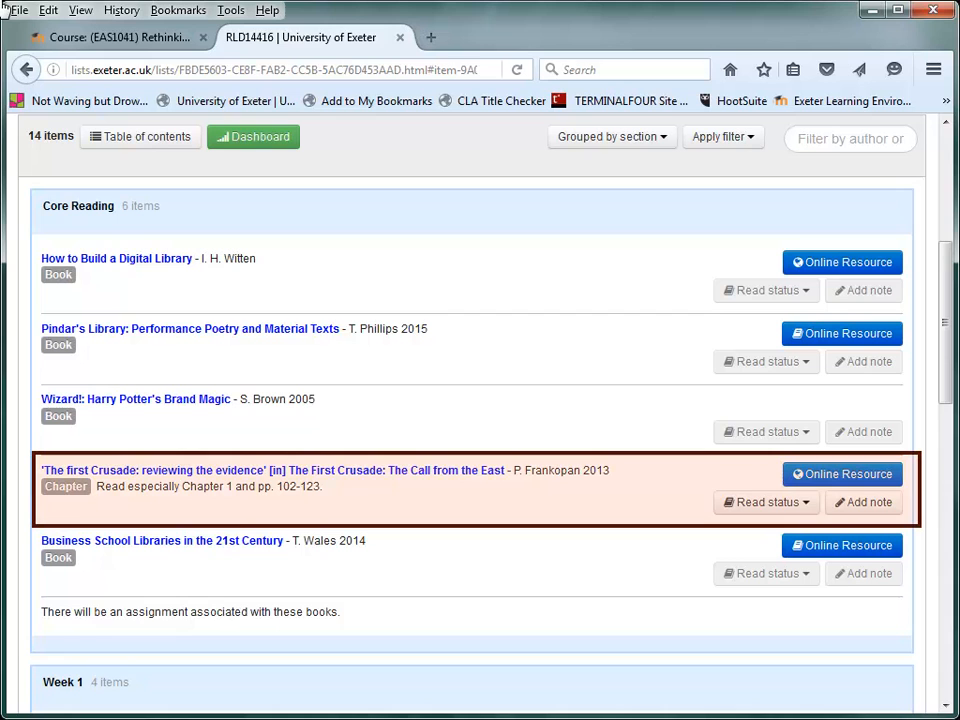